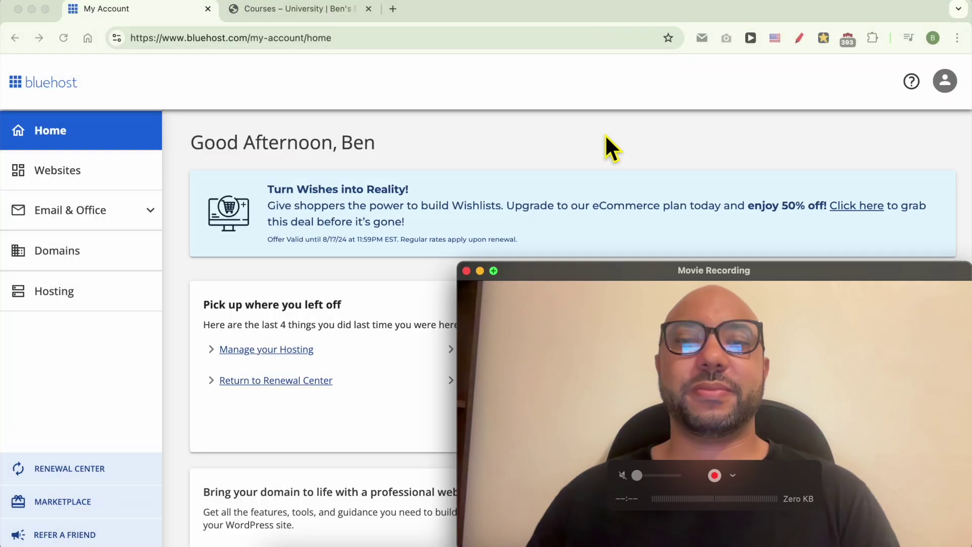
Open the Websites page listing 'My new wordpress' and 'Wordpress blog' from the sidebar
{"action": "left_click", "coordinate": [606, 135]}
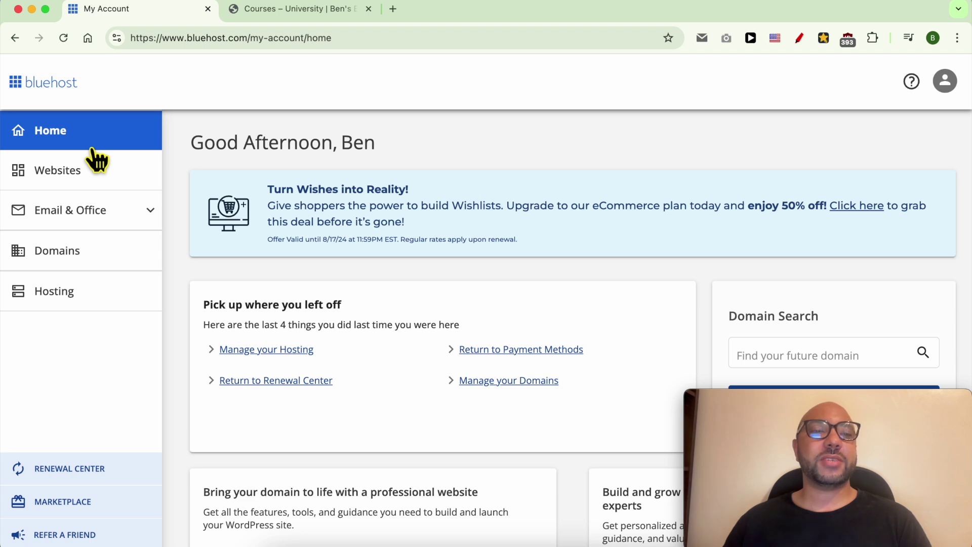
{"action": "left_click", "coordinate": [90, 178]}
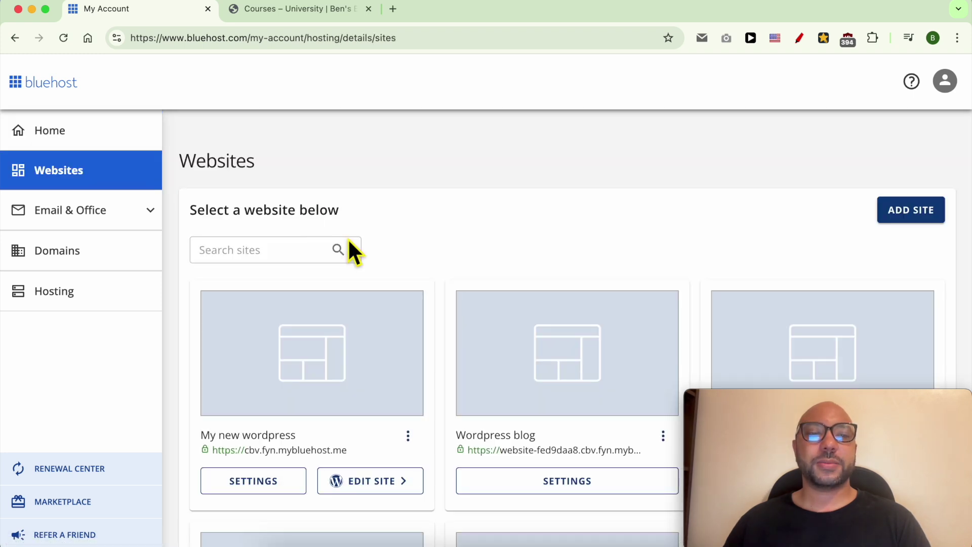
{"action": "scroll", "coordinate": [394, 234], "scroll_direction": "down", "scroll_amount": 5}
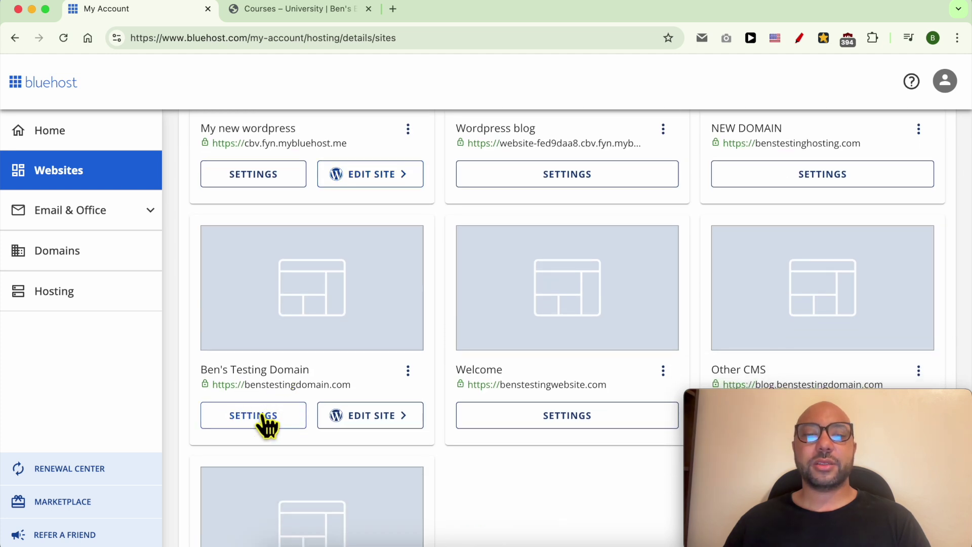
Launch cPanel from Ben's Testing Domain's Advanced settings, then return to the Courses tab
{"action": "left_click", "coordinate": [258, 418]}
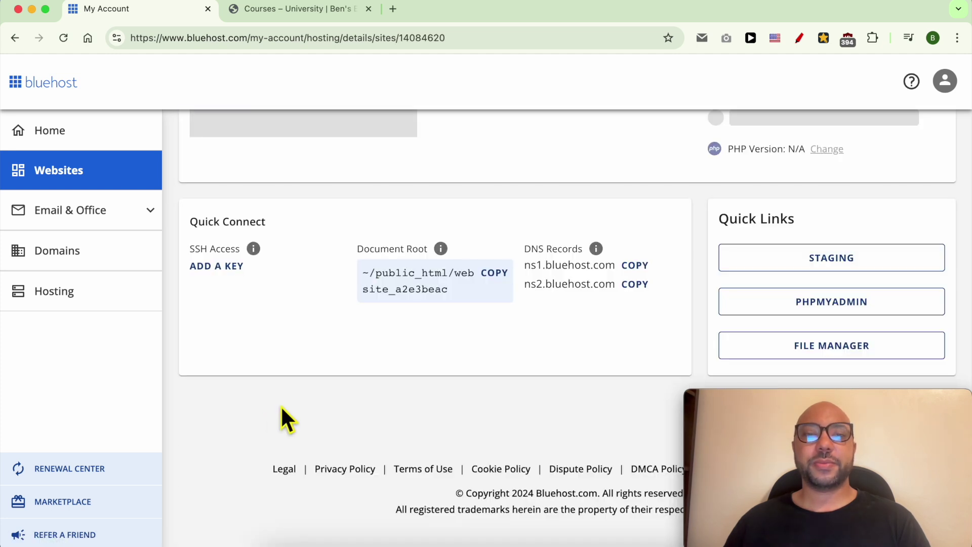
{"action": "scroll", "coordinate": [304, 406], "scroll_direction": "up", "scroll_amount": 5}
{"action": "left_click", "coordinate": [680, 175]}
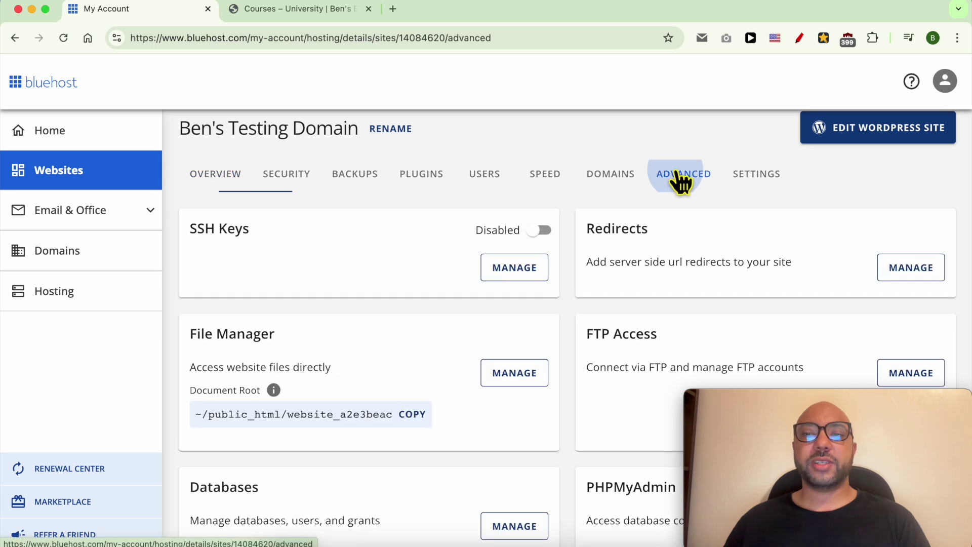
{"action": "scroll", "coordinate": [577, 308], "scroll_direction": "down", "scroll_amount": 10}
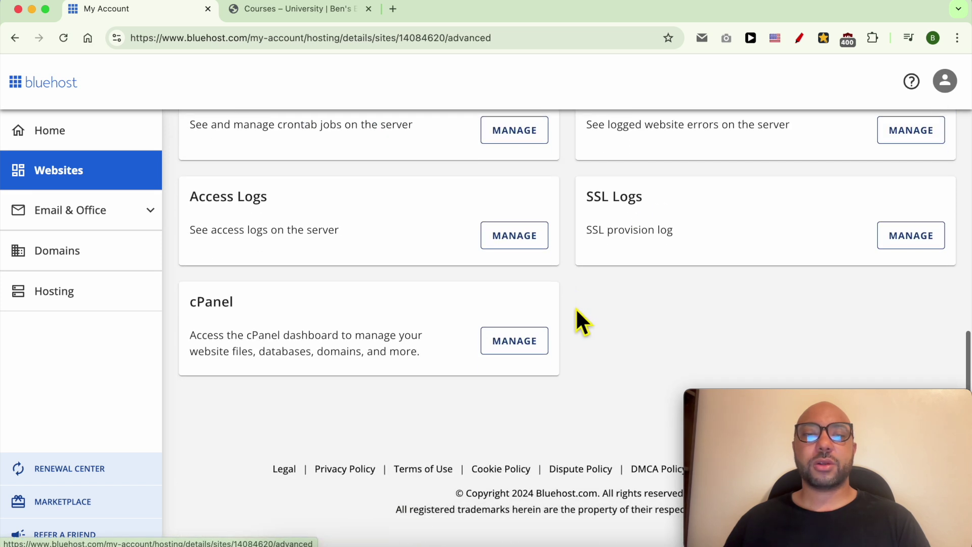
{"action": "double_click", "coordinate": [219, 307]}
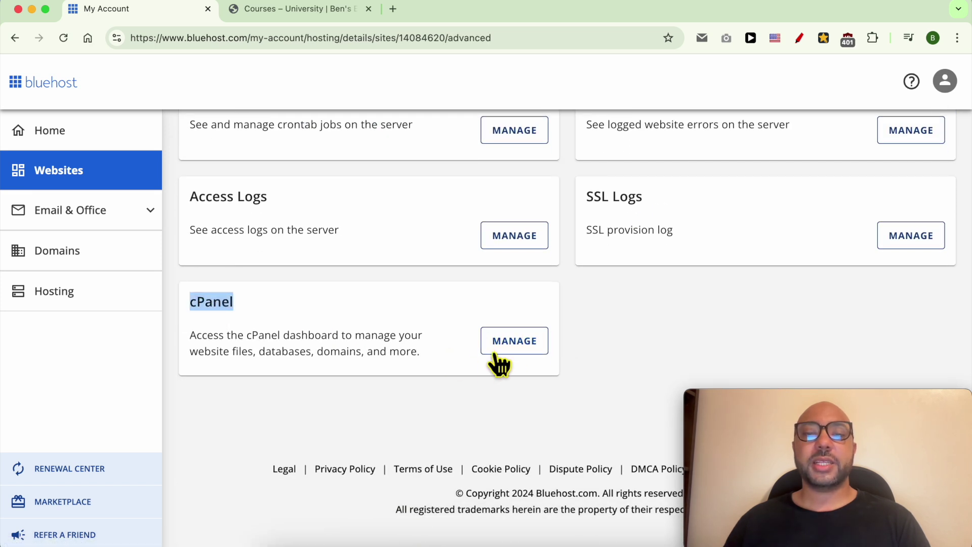
{"action": "left_click", "coordinate": [505, 342]}
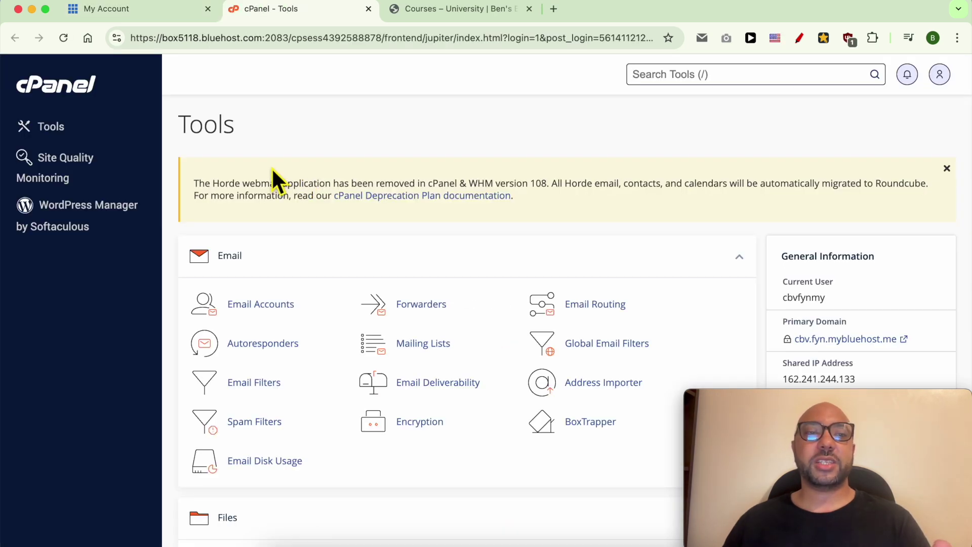
{"action": "left_click", "coordinate": [440, 11]}
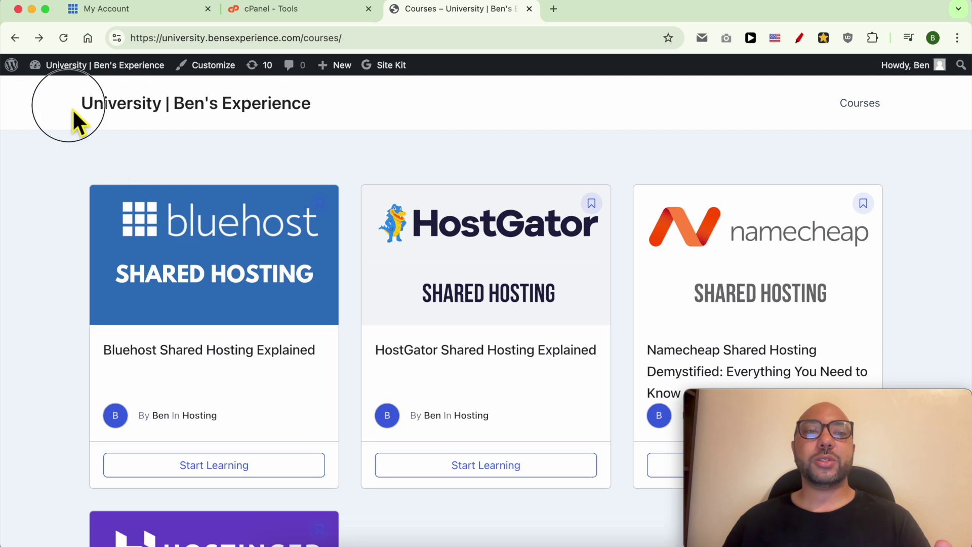
Expand the Shared Hosting Explained lessons through Billing, then return to cPanel Tools
{"action": "left_click_drag", "start_coordinate": [72, 109], "coordinate": [166, 113]}
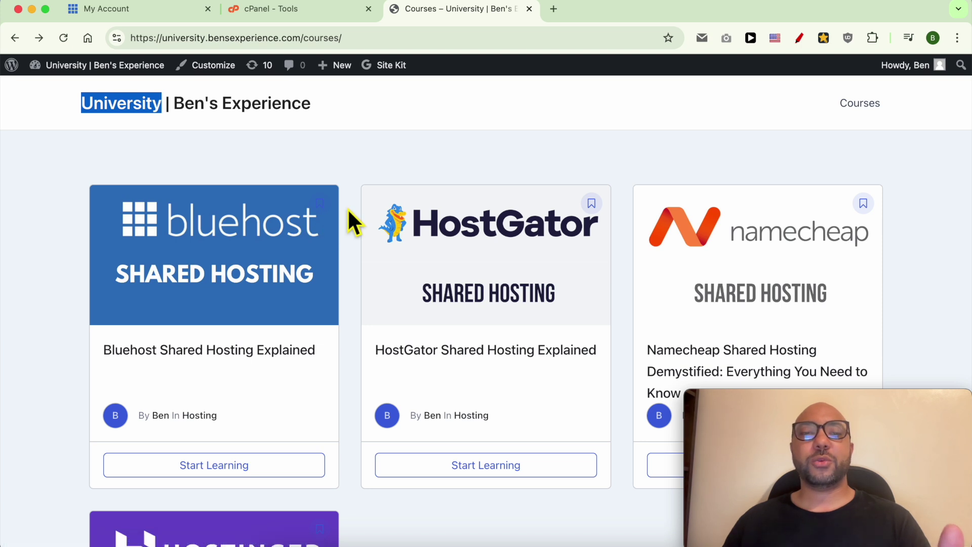
{"action": "left_click", "coordinate": [230, 280]}
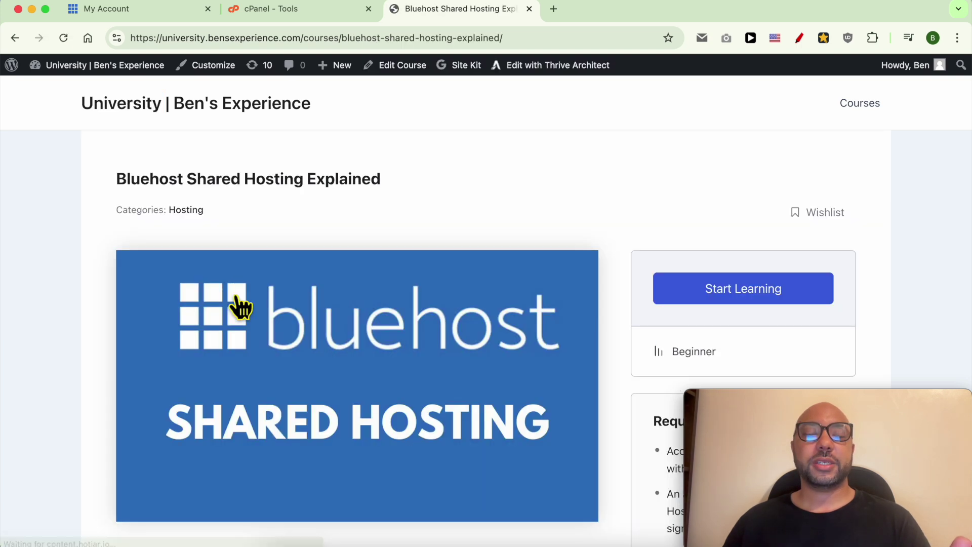
{"action": "scroll", "coordinate": [234, 292], "scroll_direction": "down", "scroll_amount": 3}
{"action": "scroll", "coordinate": [237, 303], "scroll_direction": "down", "scroll_amount": 3}
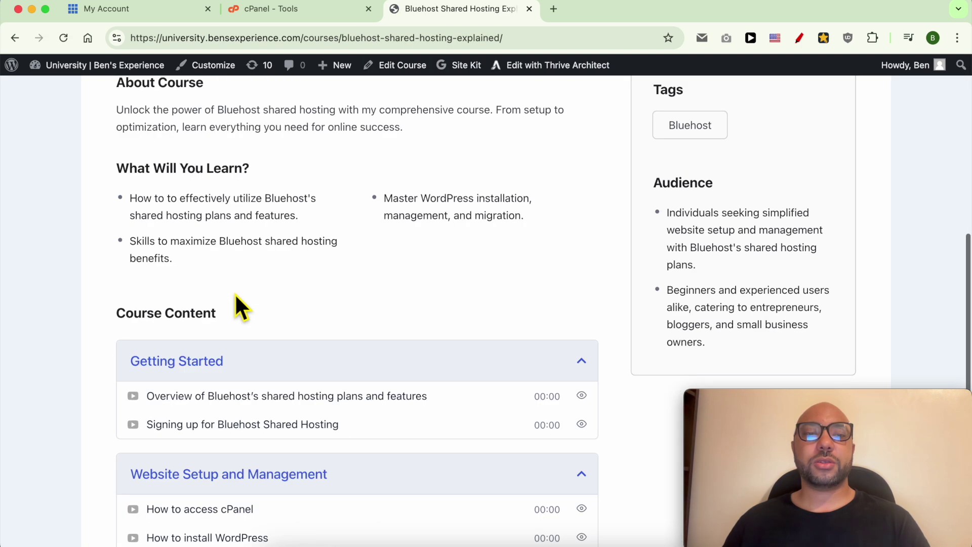
{"action": "scroll", "coordinate": [237, 302], "scroll_direction": "down", "scroll_amount": 4}
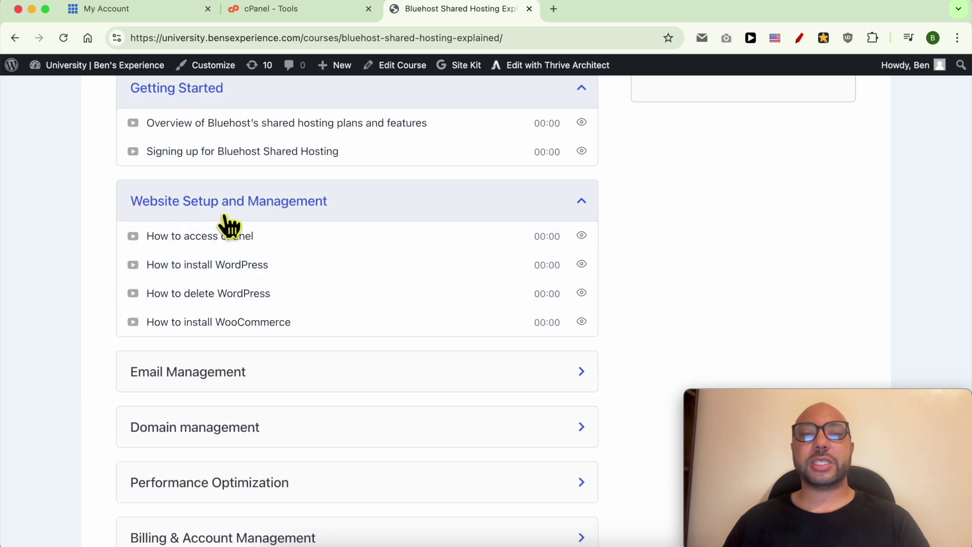
{"action": "scroll", "coordinate": [266, 262], "scroll_direction": "down", "scroll_amount": 2}
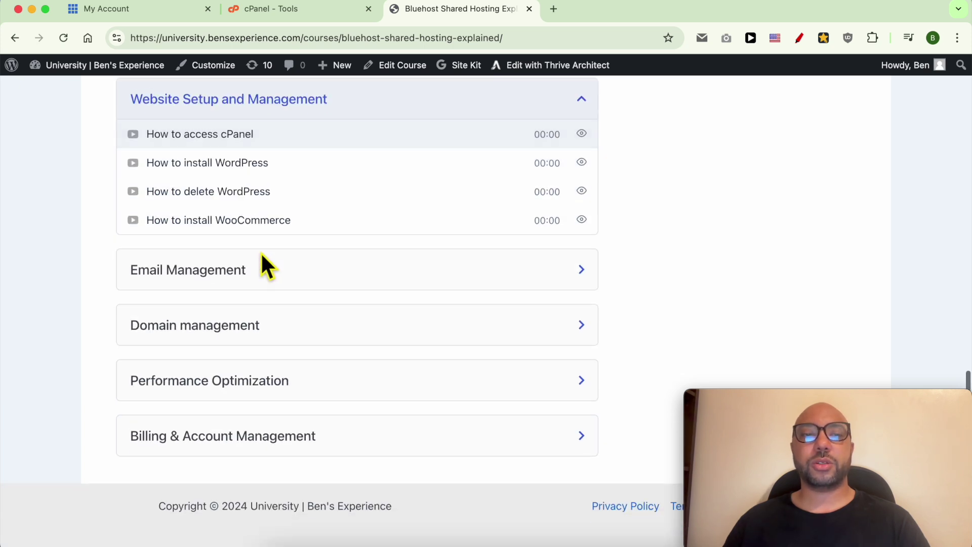
{"action": "left_click", "coordinate": [251, 274]}
{"action": "scroll", "coordinate": [212, 303], "scroll_direction": "down", "scroll_amount": 2}
{"action": "left_click", "coordinate": [195, 327]}
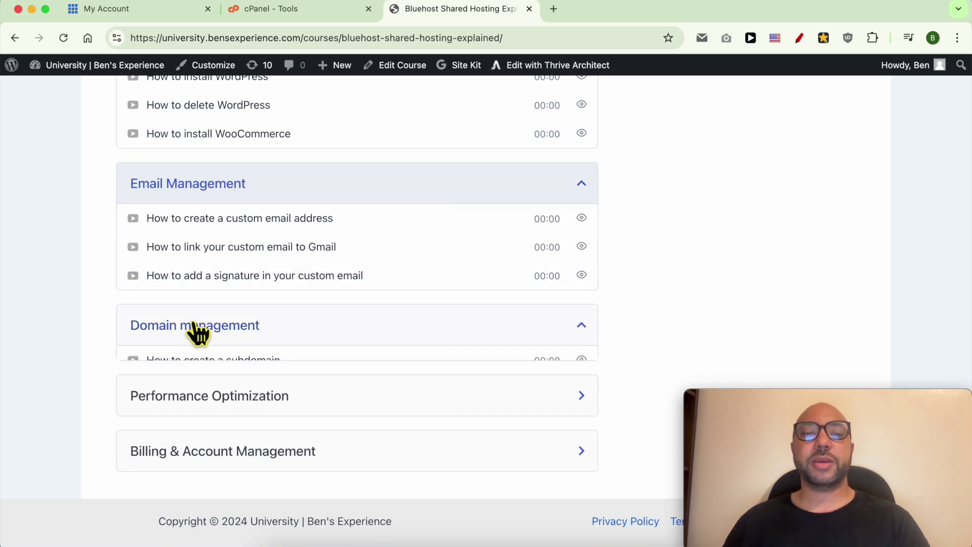
{"action": "scroll", "coordinate": [250, 335], "scroll_direction": "down", "scroll_amount": 1}
{"action": "left_click", "coordinate": [238, 380]}
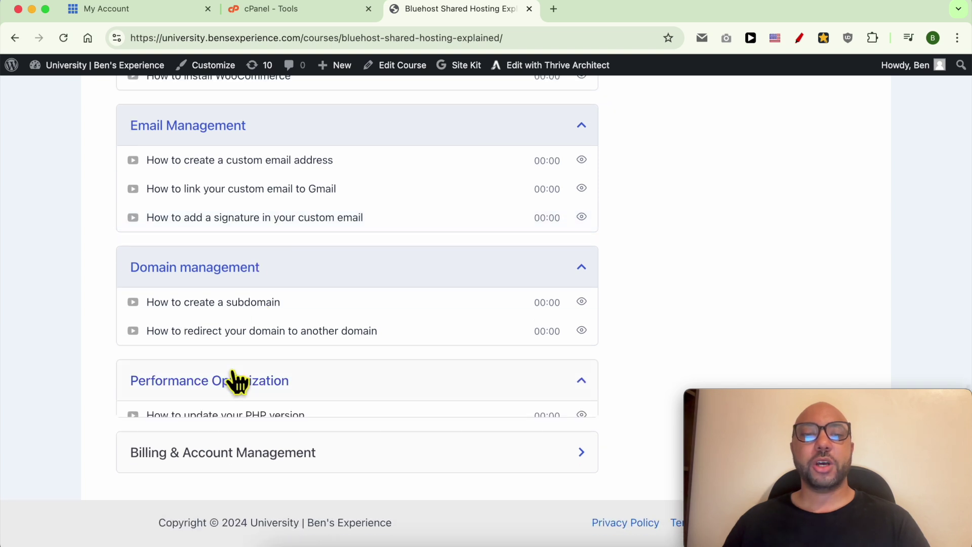
{"action": "scroll", "coordinate": [266, 352], "scroll_direction": "down", "scroll_amount": 2}
{"action": "left_click", "coordinate": [152, 448]}
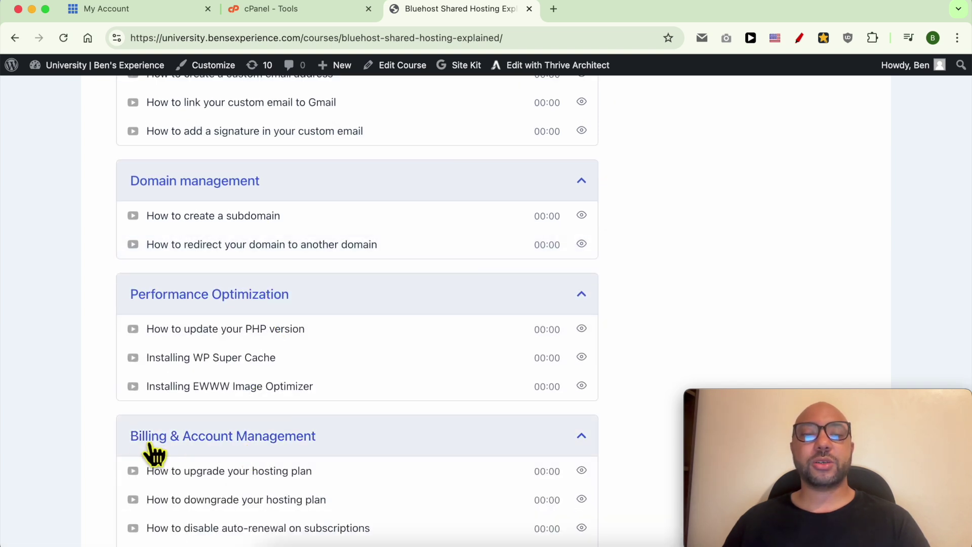
{"action": "scroll", "coordinate": [125, 445], "scroll_direction": "down", "scroll_amount": 2}
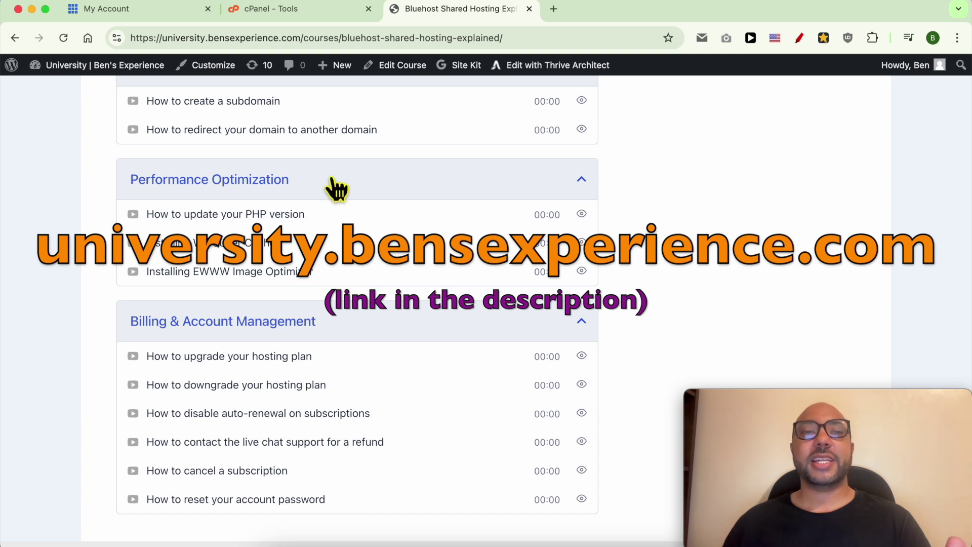
{"action": "left_click", "coordinate": [333, 8]}
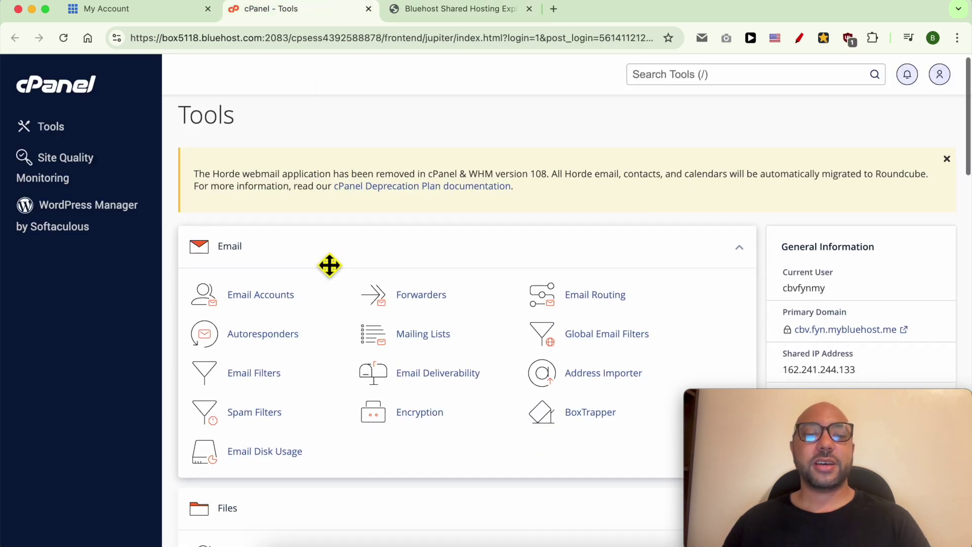
{"action": "scroll", "coordinate": [329, 264], "scroll_direction": "down", "scroll_amount": 3}
{"action": "scroll", "coordinate": [329, 264], "scroll_direction": "down", "scroll_amount": 2}
{"action": "scroll", "coordinate": [329, 265], "scroll_direction": "down", "scroll_amount": 2}
{"action": "scroll", "coordinate": [321, 266], "scroll_direction": "down", "scroll_amount": 3}
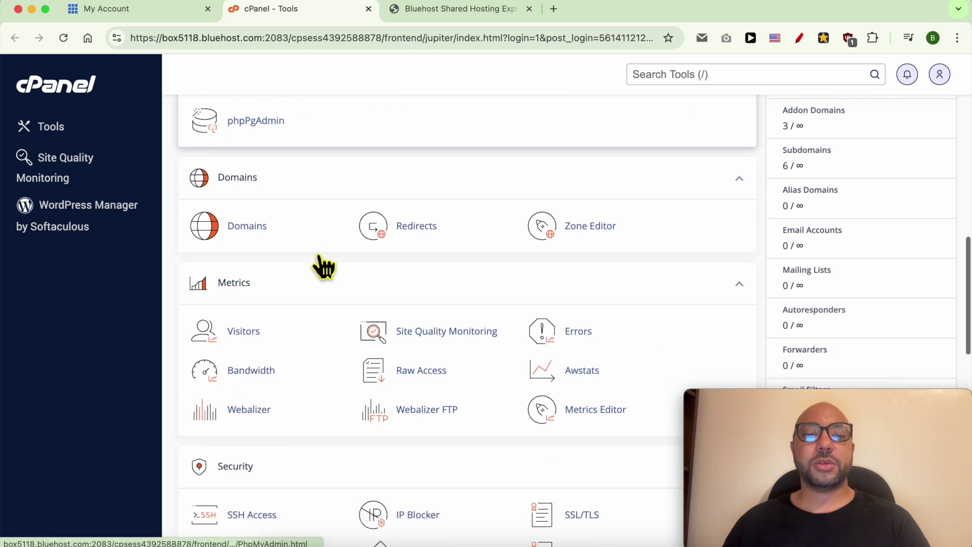
{"action": "scroll", "coordinate": [321, 265], "scroll_direction": "down", "scroll_amount": 5}
{"action": "scroll", "coordinate": [321, 294], "scroll_direction": "down", "scroll_amount": 1}
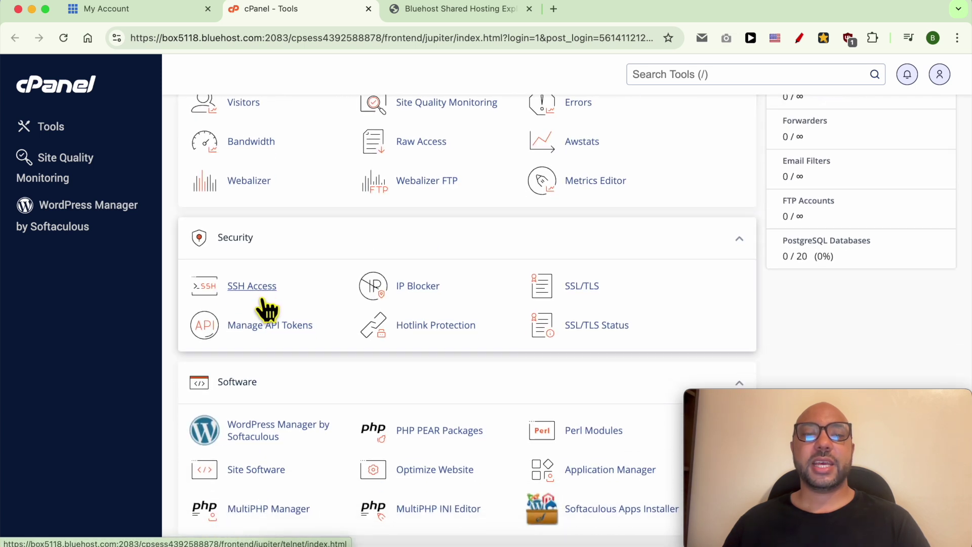
Open cPanel's SSL/TLS manager from the Security section
{"action": "left_click", "coordinate": [582, 286]}
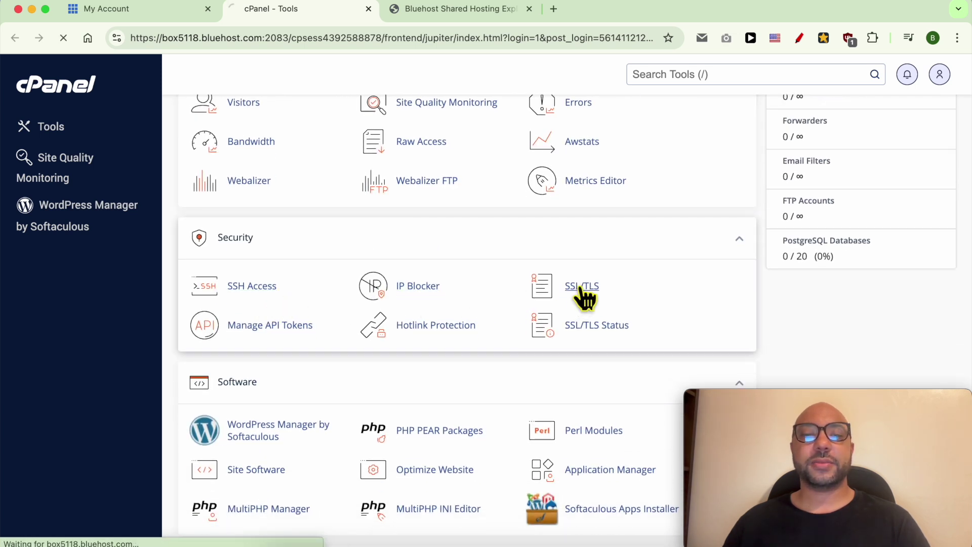
{"action": "left_click_drag", "start_coordinate": [783, 395], "coordinate": [772, 165]}
Open Manage SSL sites and locate the benstestinghosting.com certificate entry
{"action": "left_click", "coordinate": [685, 518]}
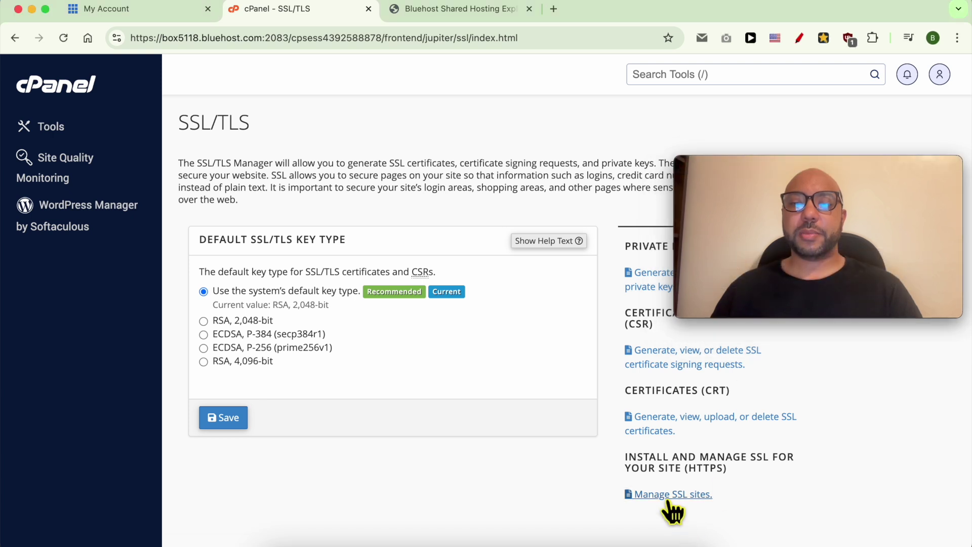
{"action": "left_click", "coordinate": [674, 495]}
{"action": "scroll", "coordinate": [483, 242], "scroll_direction": "down", "scroll_amount": 2}
{"action": "scroll", "coordinate": [426, 258], "scroll_direction": "down", "scroll_amount": 5}
{"action": "double_click", "coordinate": [267, 235]}
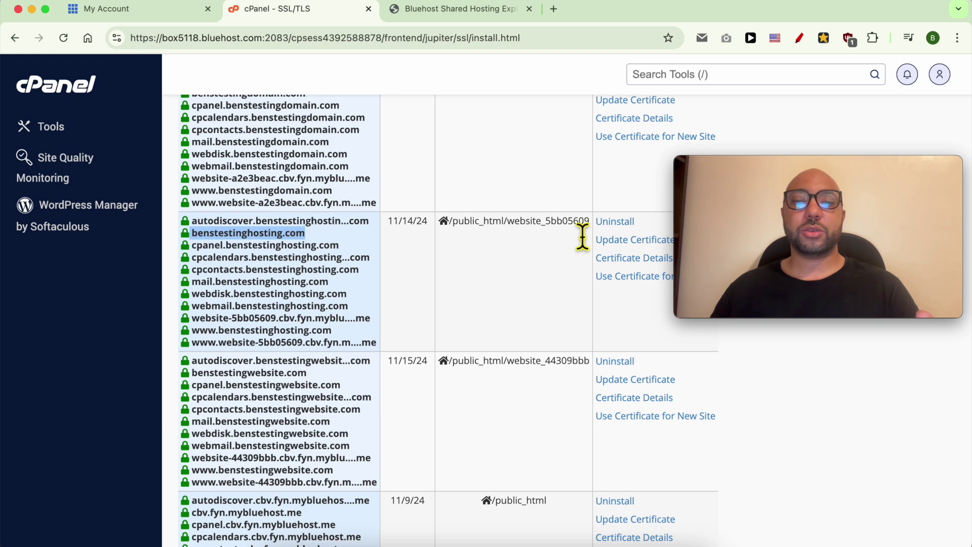
Uninstall the benstestinghosting.com certificate, confirming the SSL host deletion
{"action": "left_click", "coordinate": [612, 226]}
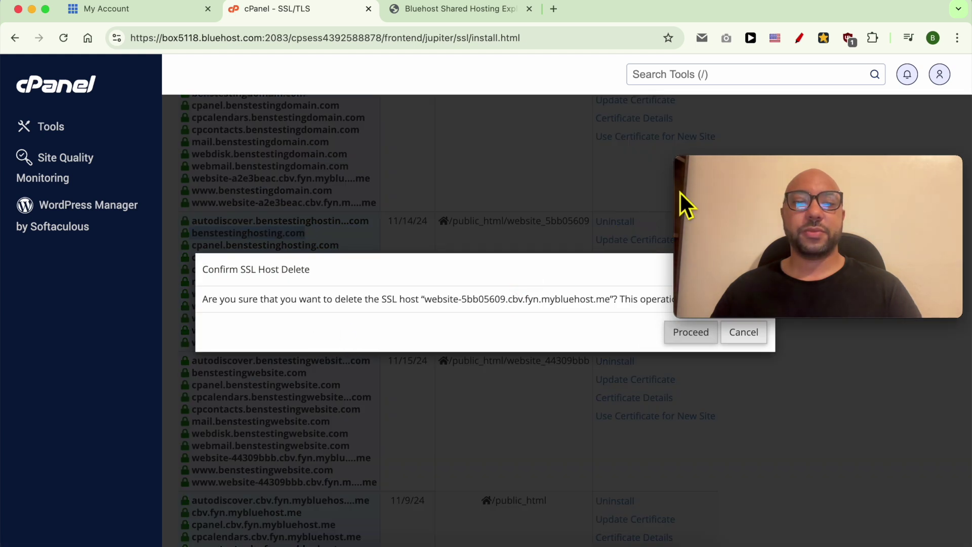
{"action": "left_click_drag", "start_coordinate": [337, 300], "coordinate": [420, 307]}
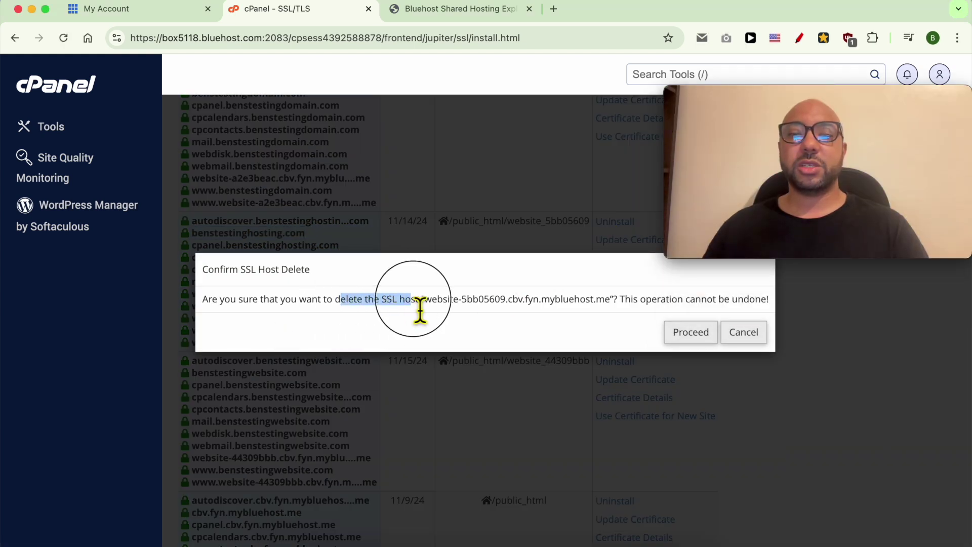
{"action": "left_click", "coordinate": [682, 333]}
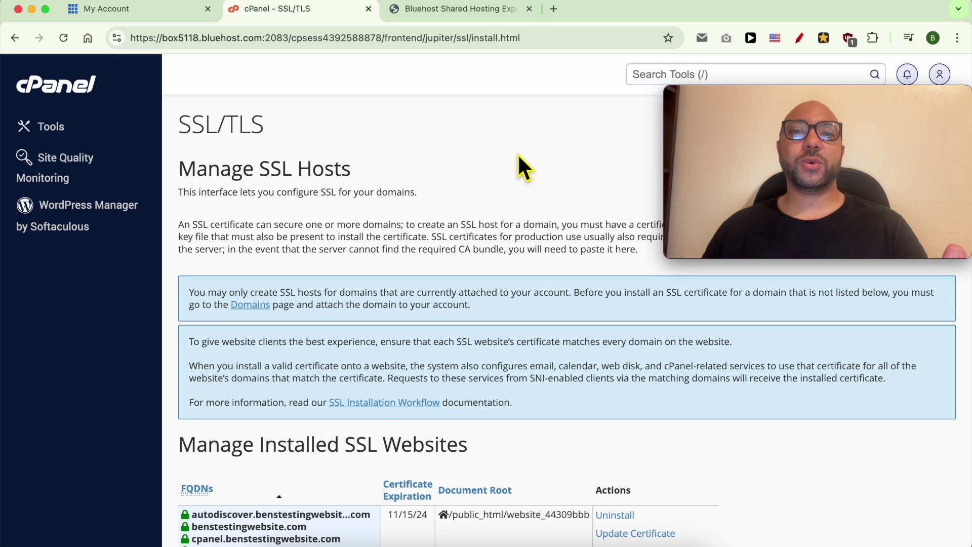
Open View SSL logs from the SSL Certificates menu on Ben's Testing Domain's Security tab
{"action": "left_click", "coordinate": [160, 10]}
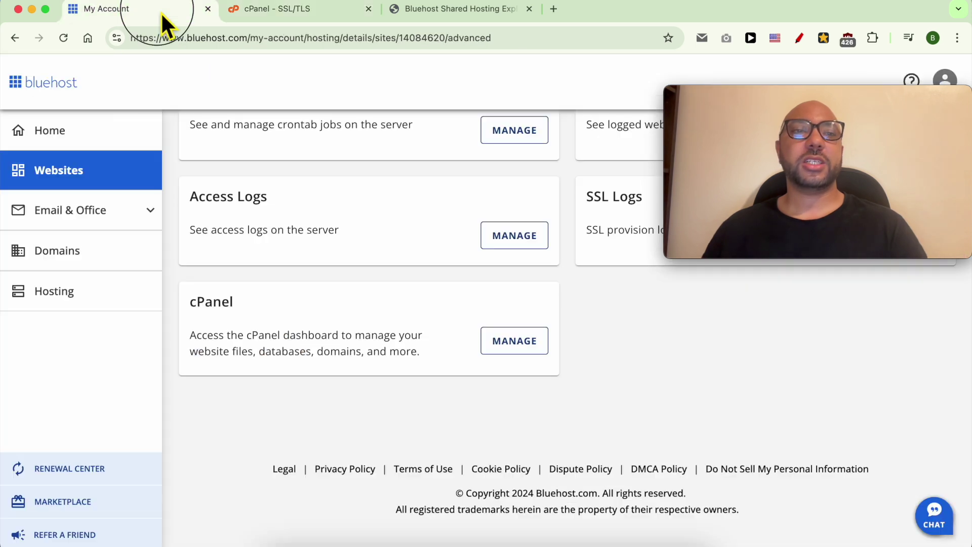
{"action": "scroll", "coordinate": [238, 236], "scroll_direction": "up", "scroll_amount": 5}
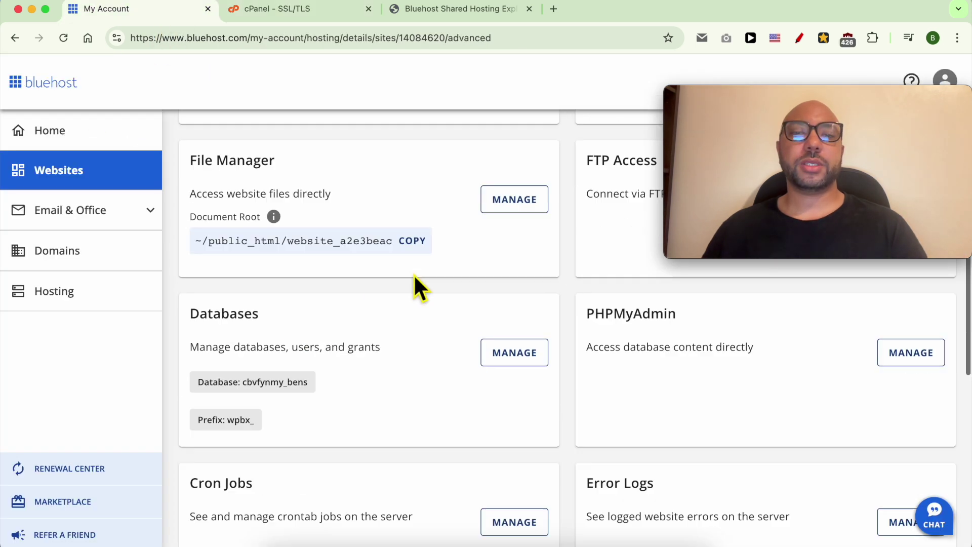
{"action": "scroll", "coordinate": [415, 278], "scroll_direction": "up", "scroll_amount": 3}
{"action": "left_click", "coordinate": [295, 236]}
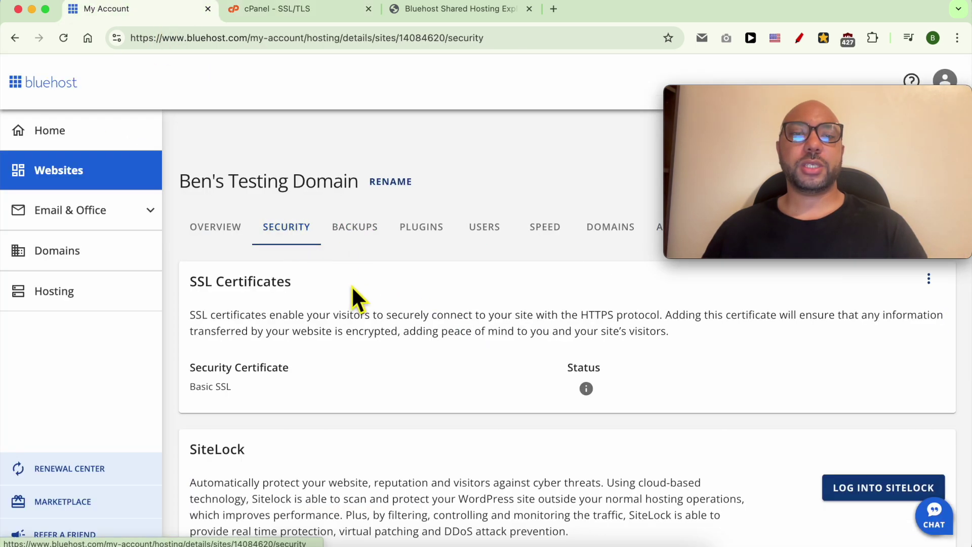
{"action": "left_click", "coordinate": [930, 283]}
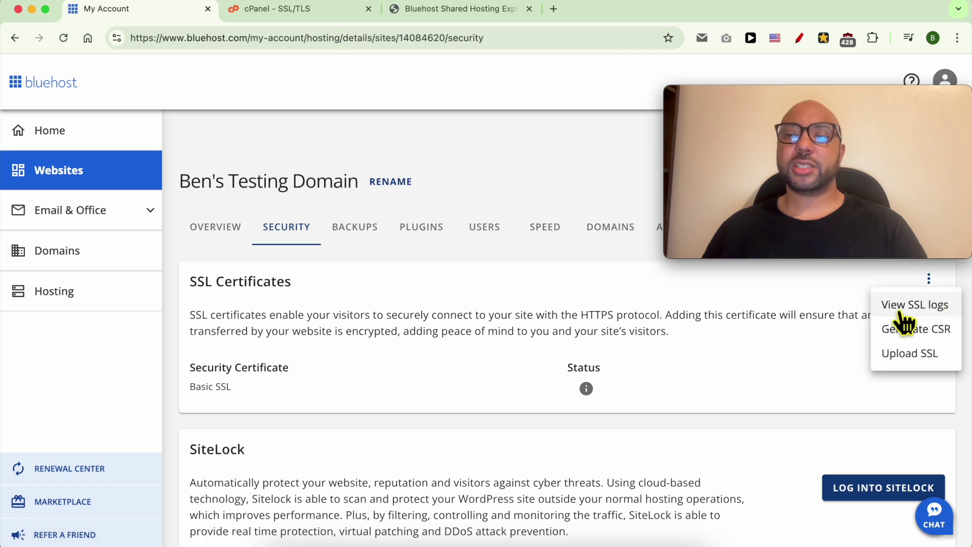
{"action": "left_click", "coordinate": [919, 308]}
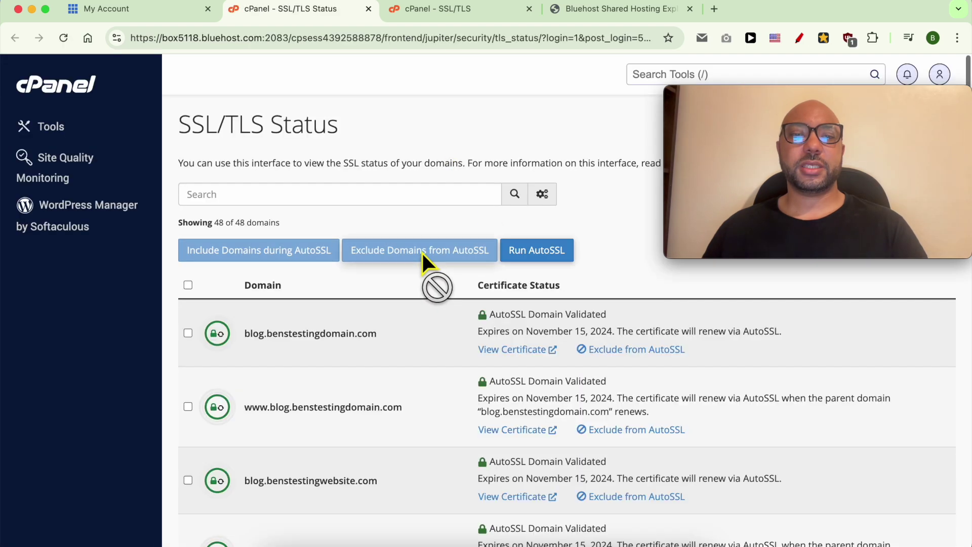
{"action": "scroll", "coordinate": [354, 286], "scroll_direction": "down", "scroll_amount": 10}
{"action": "scroll", "coordinate": [353, 284], "scroll_direction": "down", "scroll_amount": 3}
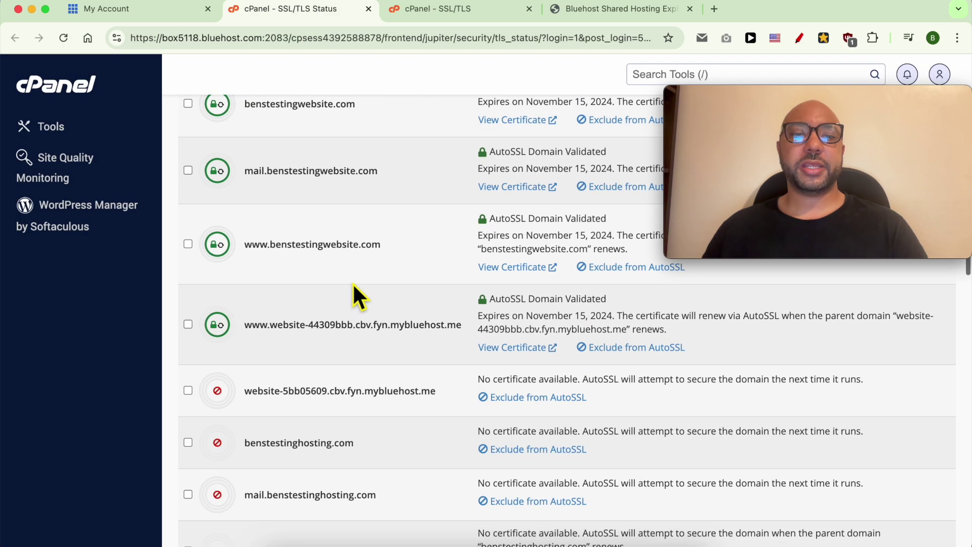
{"action": "scroll", "coordinate": [353, 286], "scroll_direction": "down", "scroll_amount": 5}
{"action": "scroll", "coordinate": [354, 288], "scroll_direction": "down", "scroll_amount": 2}
{"action": "scroll", "coordinate": [315, 289], "scroll_direction": "down", "scroll_amount": 3}
Tick the unsecured benstestingdomain.com row in the SSL/TLS Status list
{"action": "triple_click", "coordinate": [300, 280]}
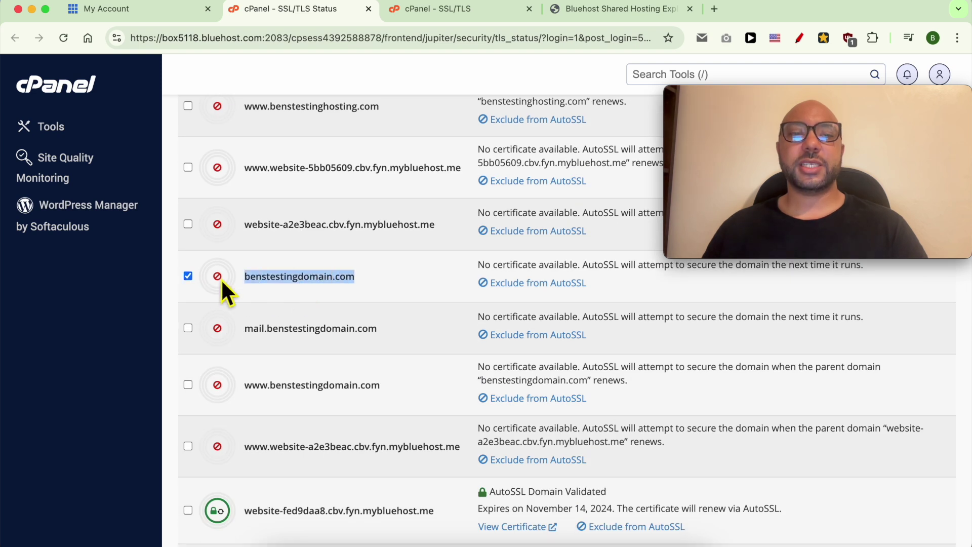